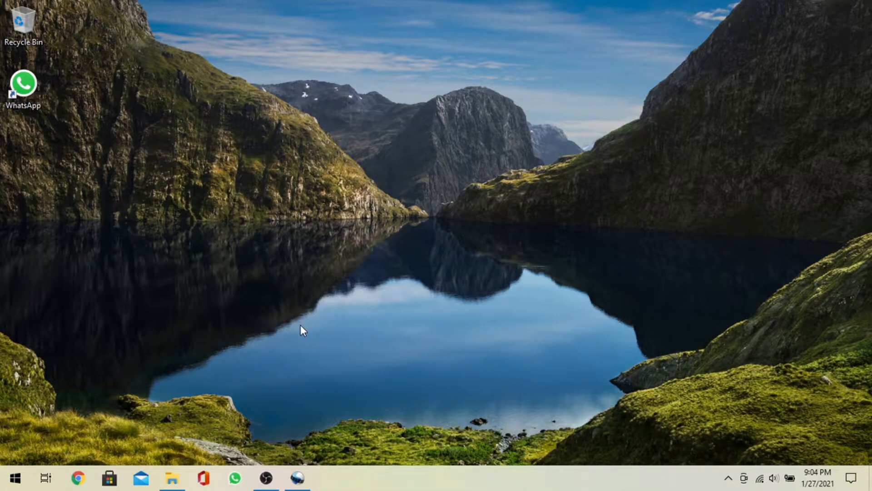
# - Switch to the open OpenShot Video Editor project window
pyautogui.press('super')
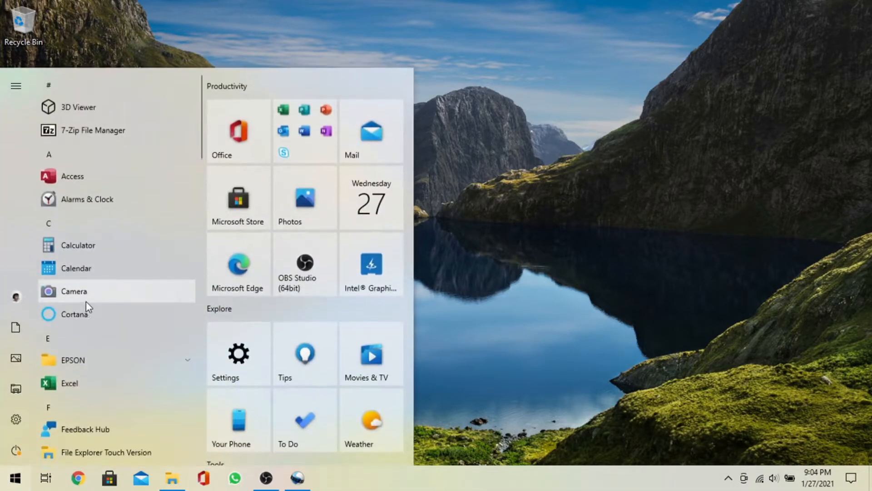
pyautogui.scroll(-3, 89, 304)
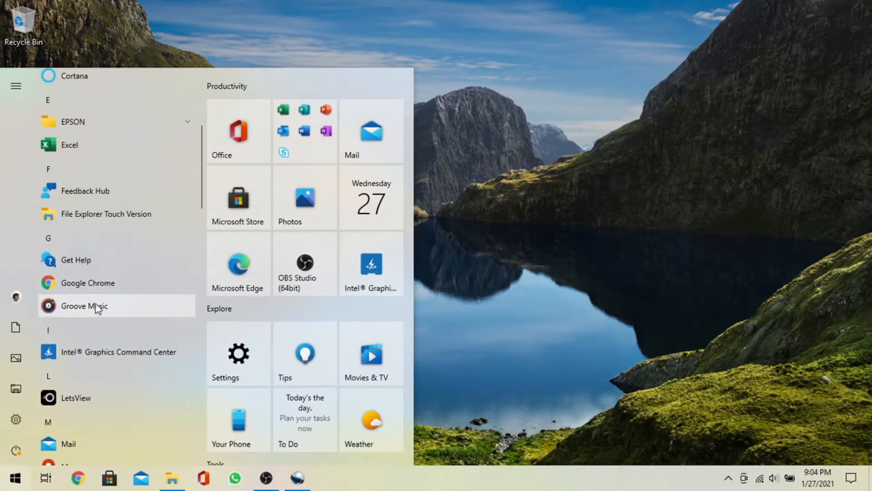
pyautogui.click(234, 35)
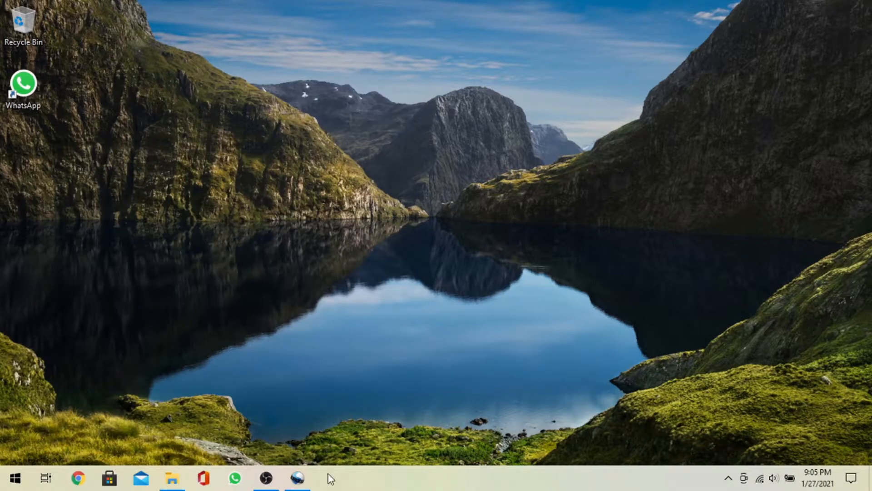
pyautogui.moveTo(302, 488)
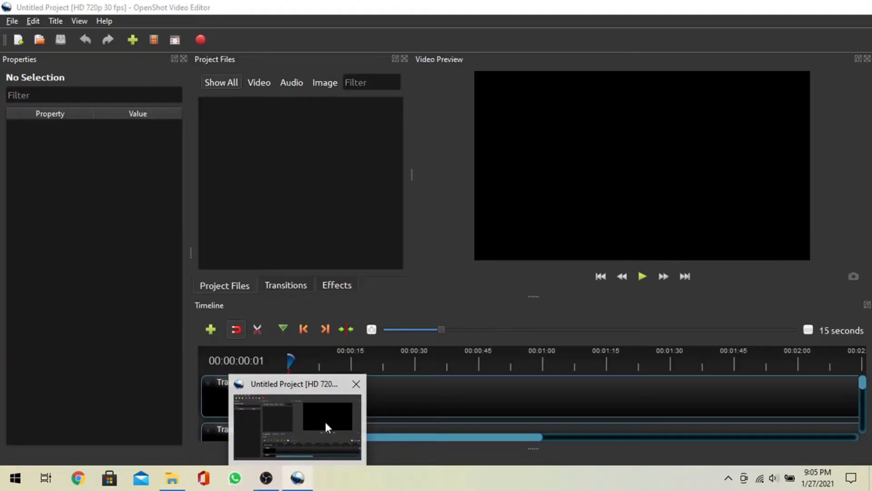
pyautogui.click(325, 422)
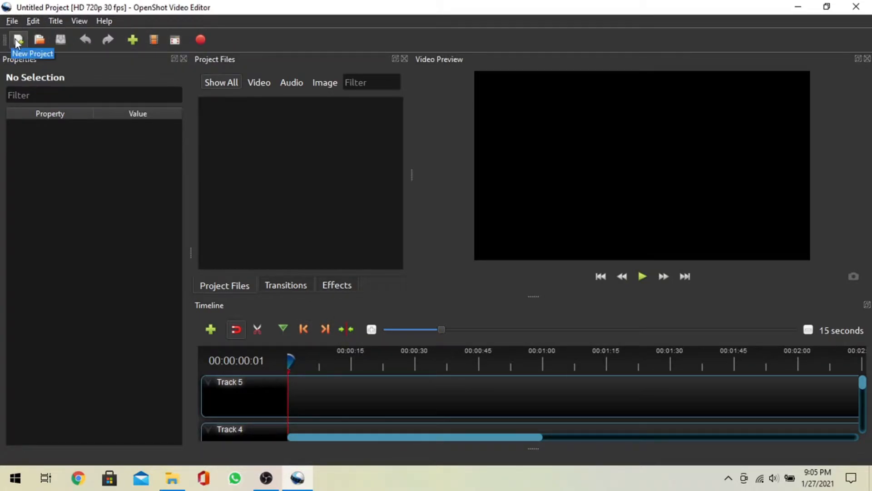
# - Open File Explorer and browse into the Videos > Captures folder
pyautogui.click(171, 478)
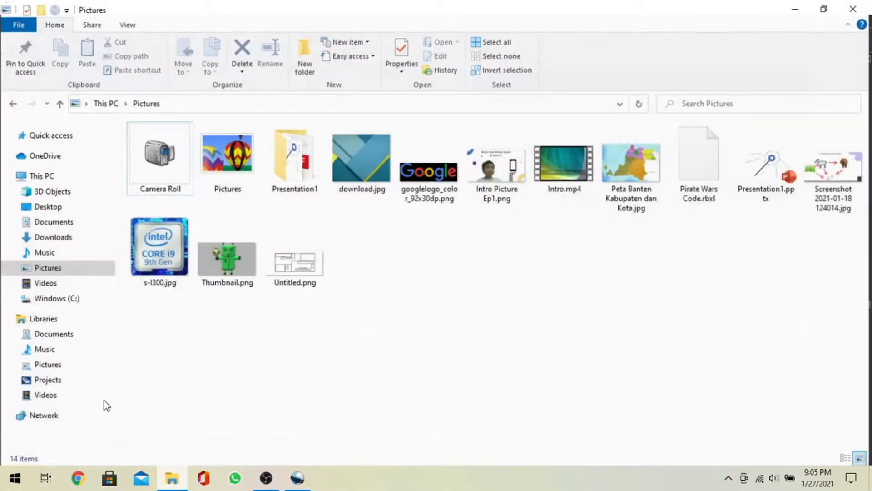
pyautogui.click(49, 283)
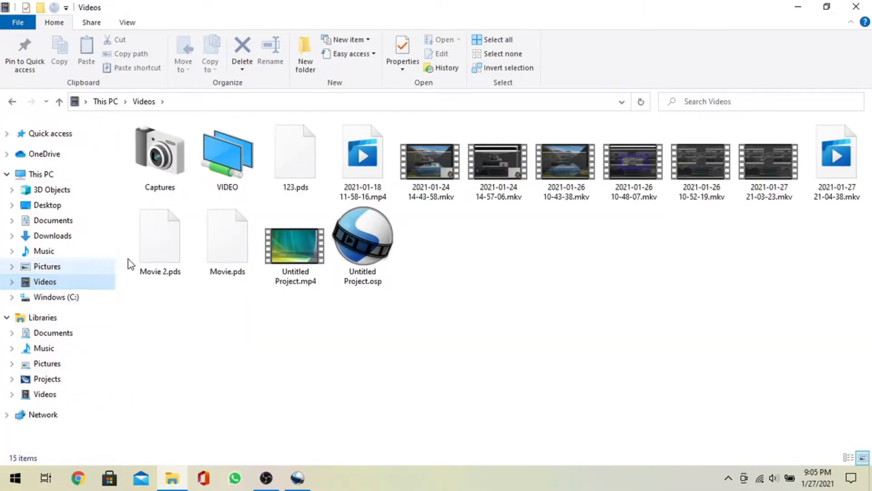
pyautogui.moveTo(229, 157); pyautogui.dragTo(238, 163)
pyautogui.doubleClick(238, 162)
pyautogui.scroll(-5, 276, 249)
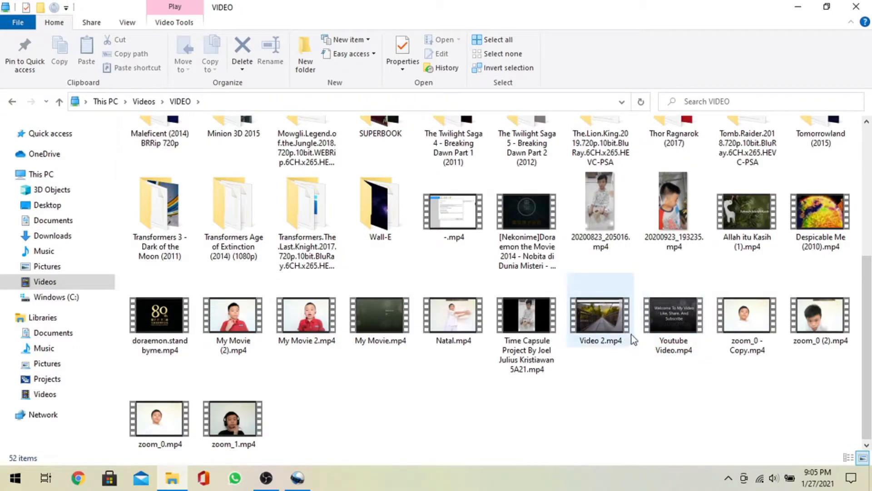
pyautogui.click(16, 103)
pyautogui.click(161, 168)
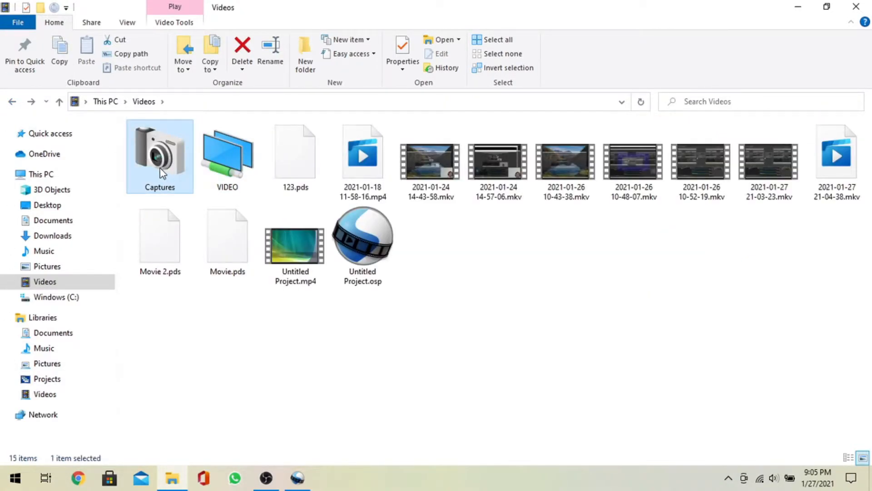
pyautogui.doubleClick(160, 172)
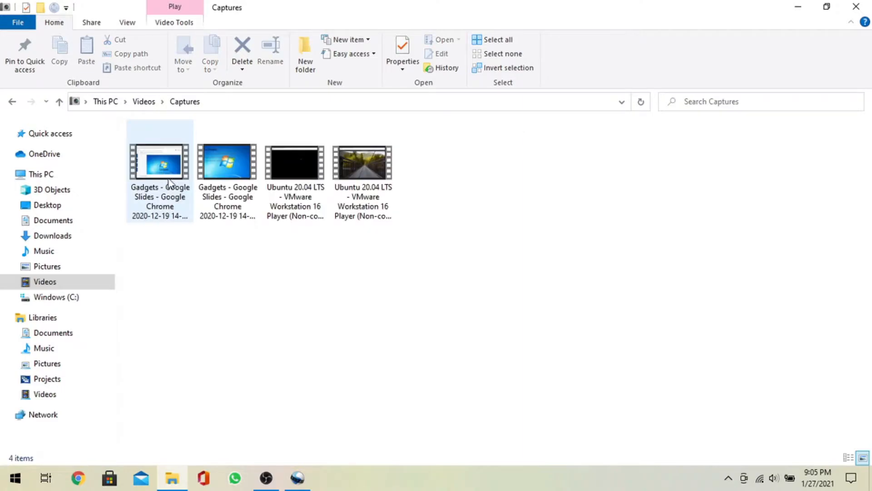
# - Place the Explorer window beside OpenShot and drag the last Ubuntu 20.04 LTS capture clip onto Track 5
pyautogui.click(826, 6)
pyautogui.moveTo(623, 87); pyautogui.dragTo(554, 4)
pyautogui.click(829, 7)
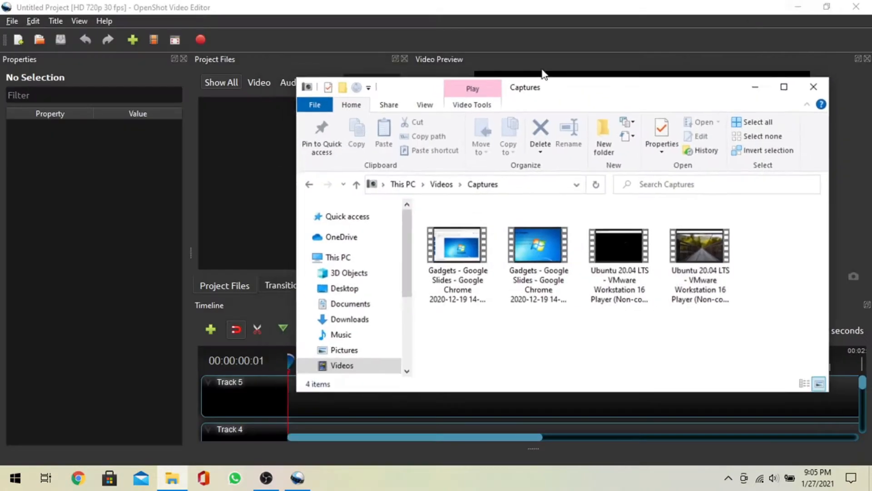
pyautogui.moveTo(567, 99); pyautogui.dragTo(356, 25)
pyautogui.moveTo(489, 170); pyautogui.dragTo(354, 393)
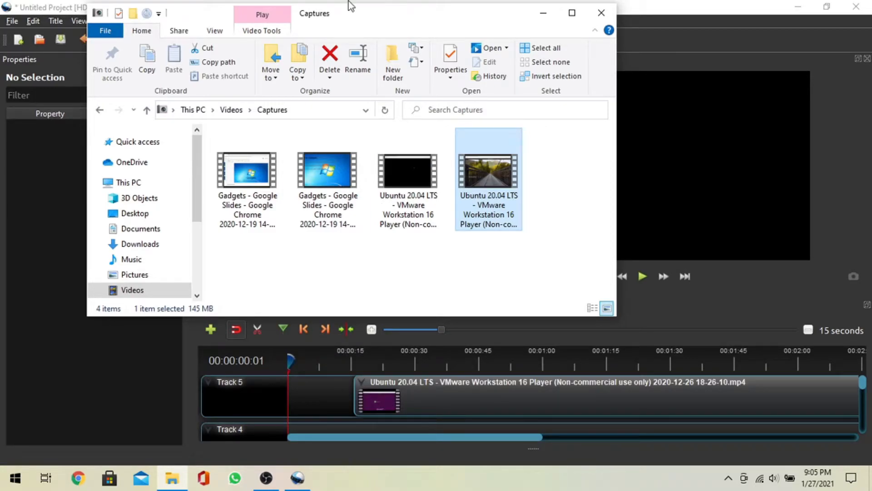
# - Browse through the Downloads folder looking for the intro video
pyautogui.click(135, 246)
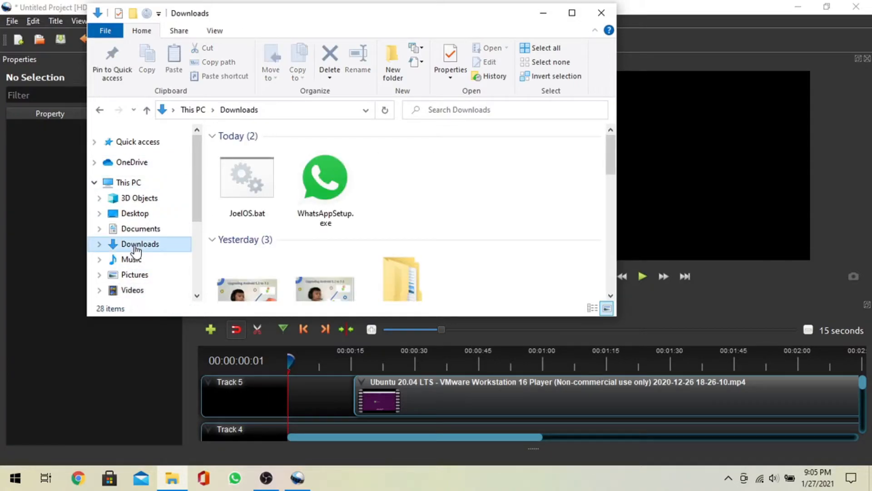
pyautogui.scroll(-5, 399, 212)
pyautogui.scroll(-5, 399, 209)
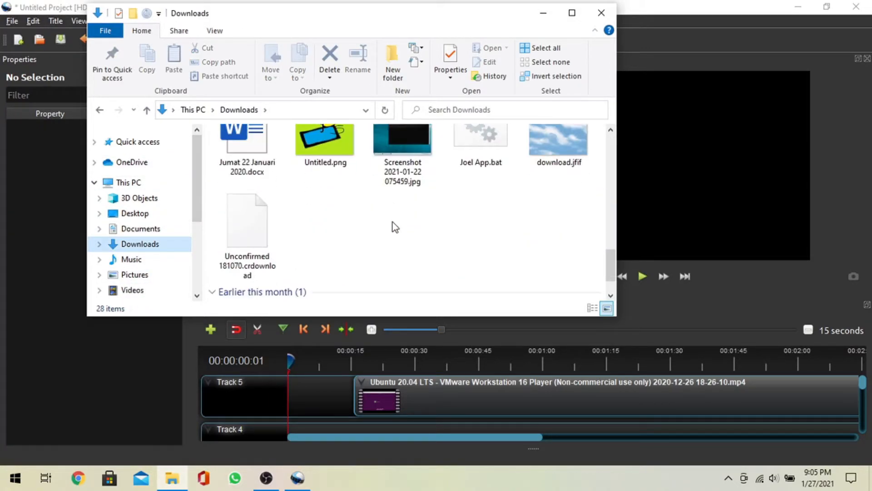
pyautogui.scroll(3, 411, 200)
pyautogui.scroll(-5, 413, 190)
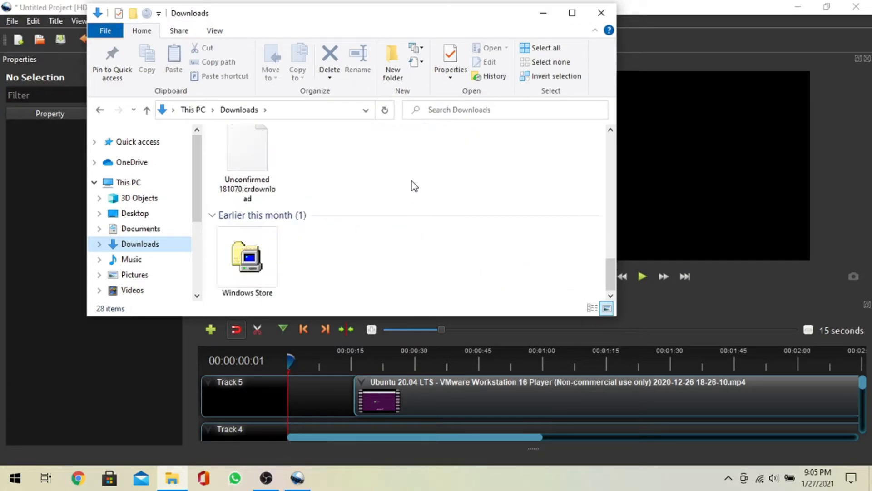
pyautogui.scroll(3, 411, 184)
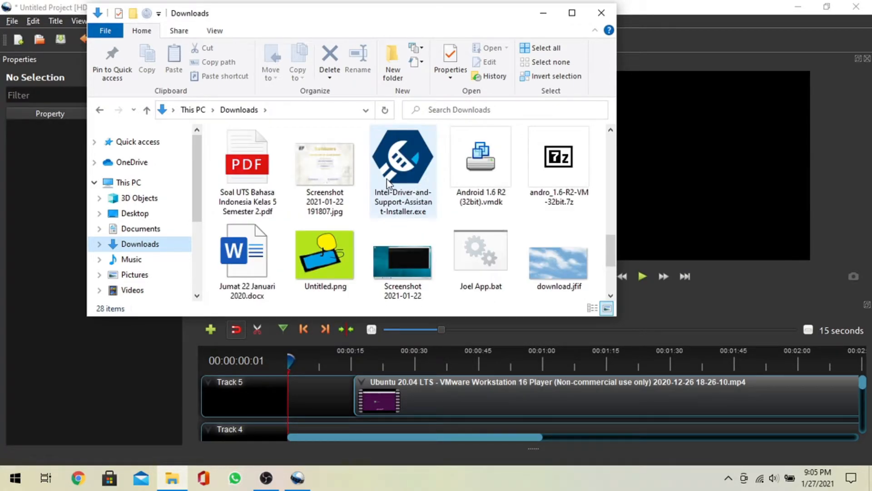
pyautogui.scroll(2, 388, 183)
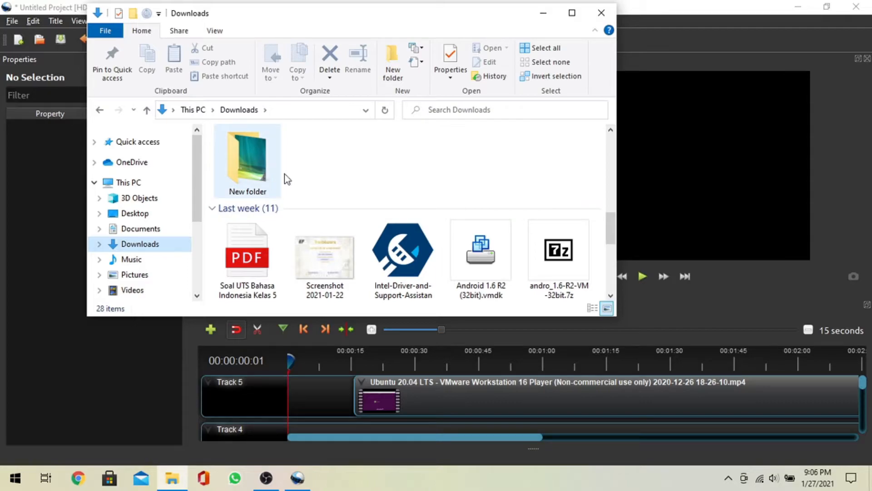
pyautogui.scroll(-3, 318, 177)
# - Drag Intro.mp4 from the Pictures folder onto the start of Track 5
pyautogui.click(130, 260)
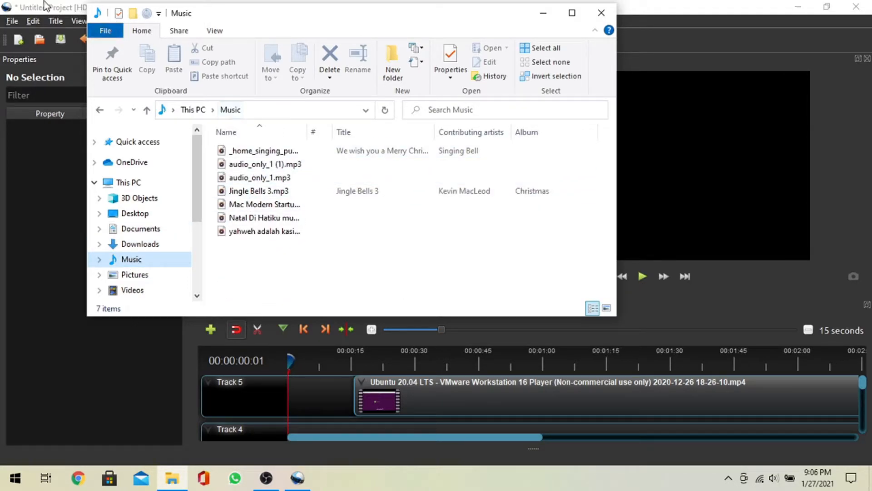
pyautogui.click(139, 282)
pyautogui.scroll(-2, 268, 237)
pyautogui.moveTo(323, 179); pyautogui.dragTo(311, 402)
pyautogui.click(542, 12)
# - Move the Ubuntu clip right after Intro.mp4 and delete the Fade transition between the two clips
pyautogui.moveTo(397, 387); pyautogui.dragTo(455, 390)
pyautogui.click(380, 393)
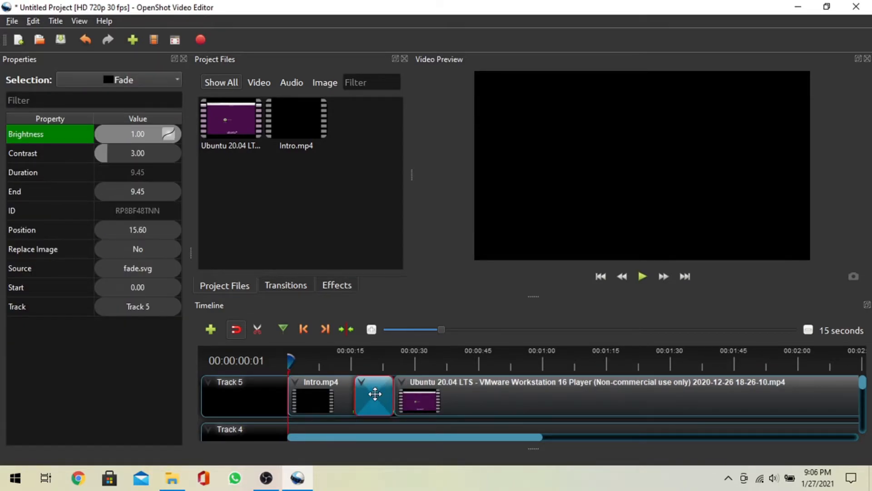
pyautogui.press('Delete')
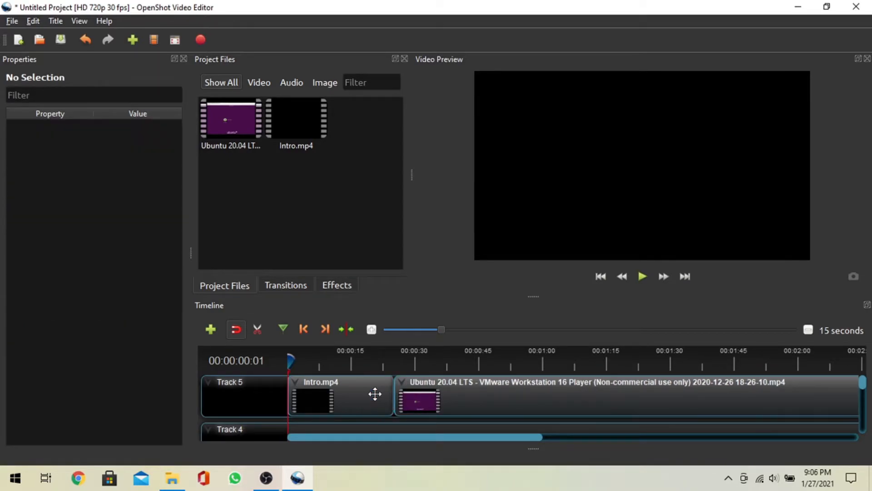
# - Add the _home_singing_public audio file from Music to Track 4, aligned with the start of the Ubuntu clip
pyautogui.click(443, 394)
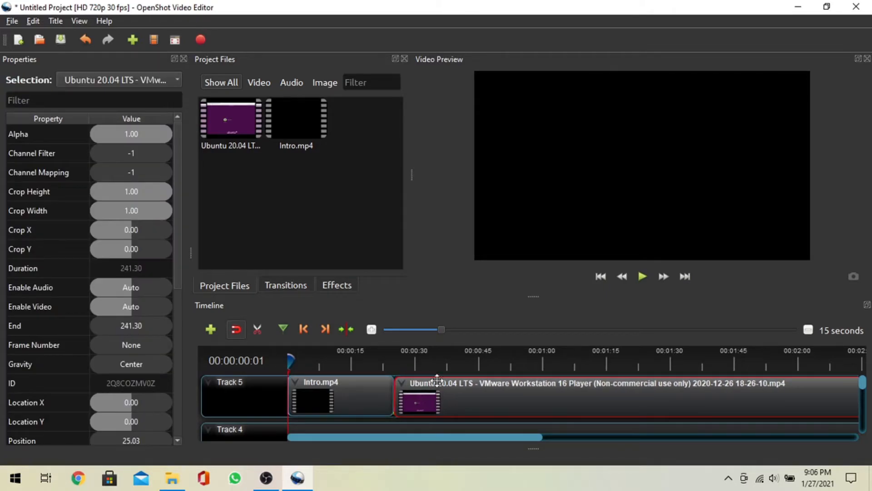
pyautogui.moveTo(454, 435); pyautogui.dragTo(410, 420)
pyautogui.moveTo(866, 382)
pyautogui.mouseDown()
pyautogui.moveTo(869, 421)
pyautogui.moveTo(858, 373)
pyautogui.mouseUp()
pyautogui.moveTo(865, 388); pyautogui.dragTo(866, 397)
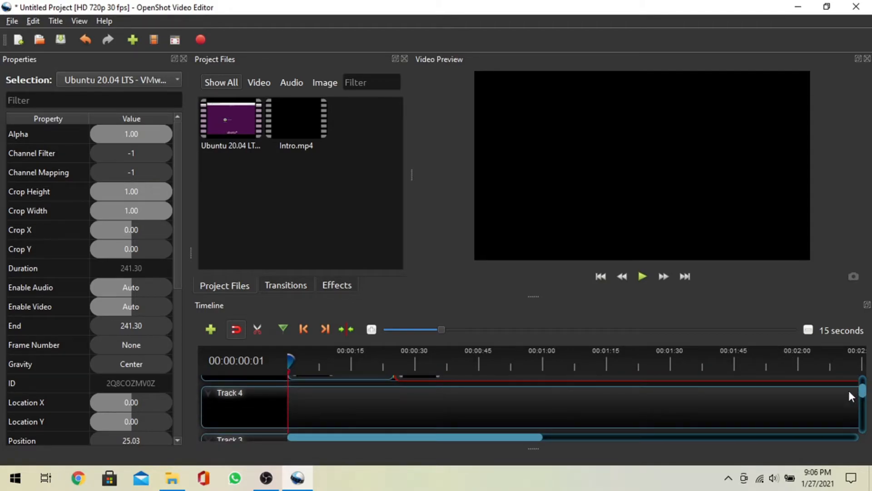
pyautogui.click(172, 478)
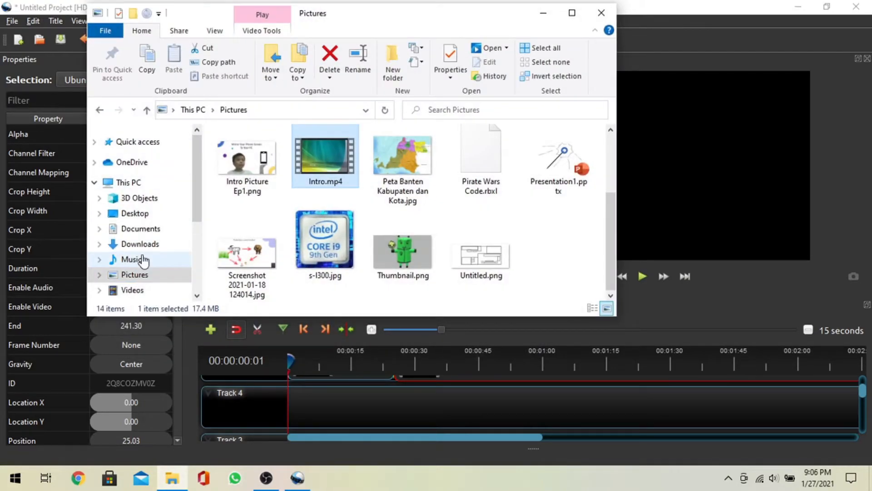
pyautogui.click(136, 258)
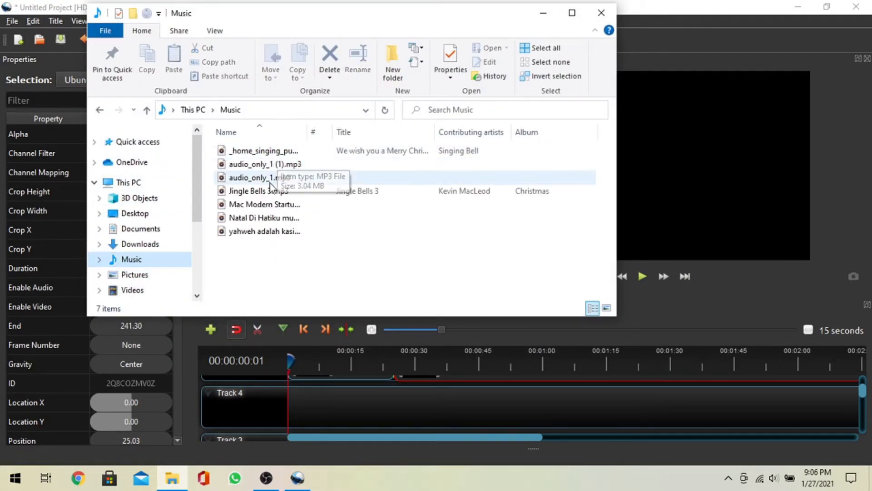
pyautogui.moveTo(245, 151); pyautogui.dragTo(354, 399)
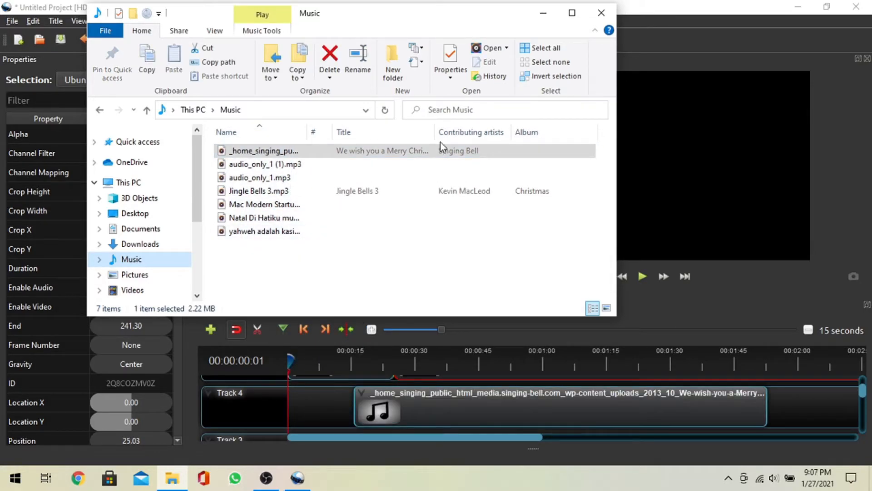
pyautogui.click(543, 13)
pyautogui.moveTo(440, 407); pyautogui.dragTo(486, 394)
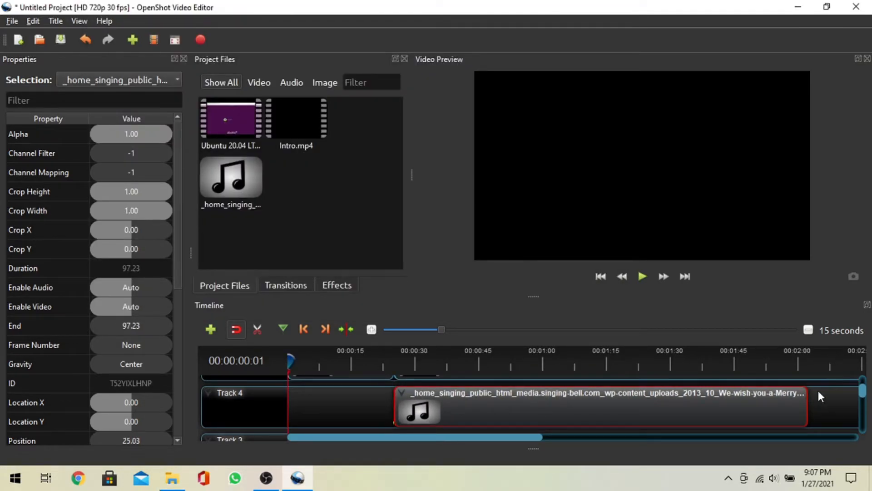
# - Play the preview from about 23 seconds and scroll through the timeline tracks
pyautogui.scroll(1, 817, 389)
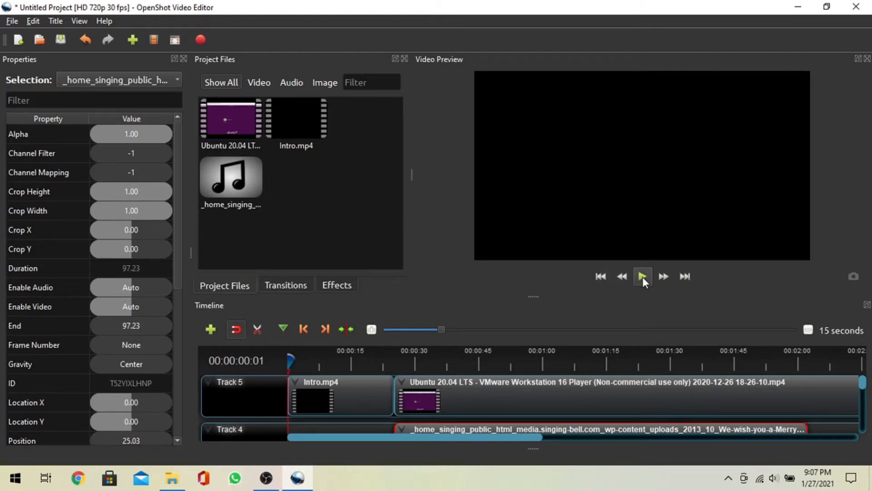
pyautogui.moveTo(298, 358); pyautogui.dragTo(387, 365)
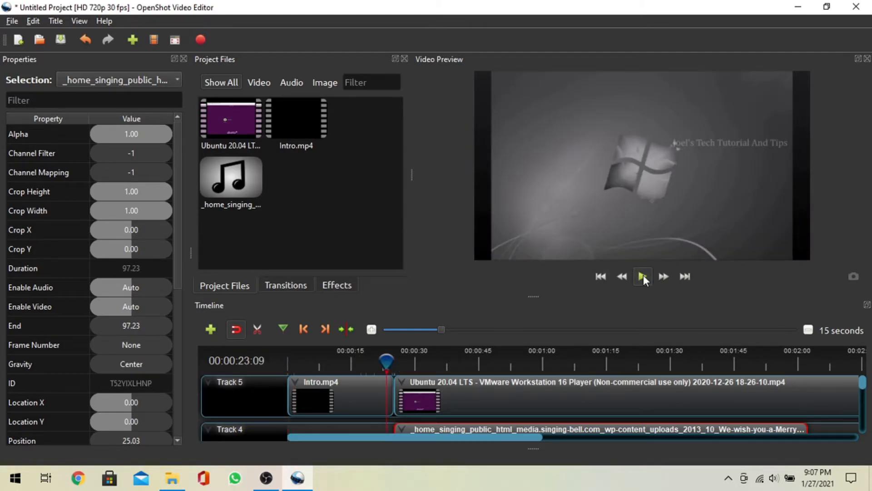
pyautogui.click(643, 274)
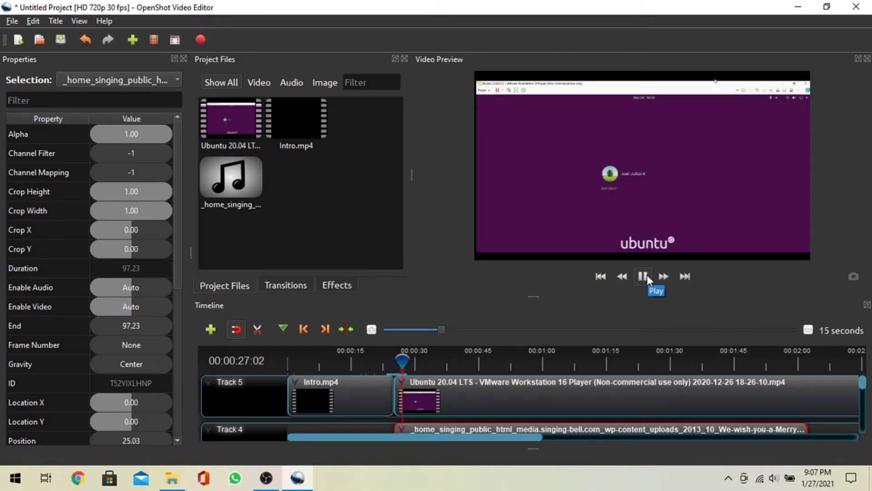
pyautogui.click(647, 275)
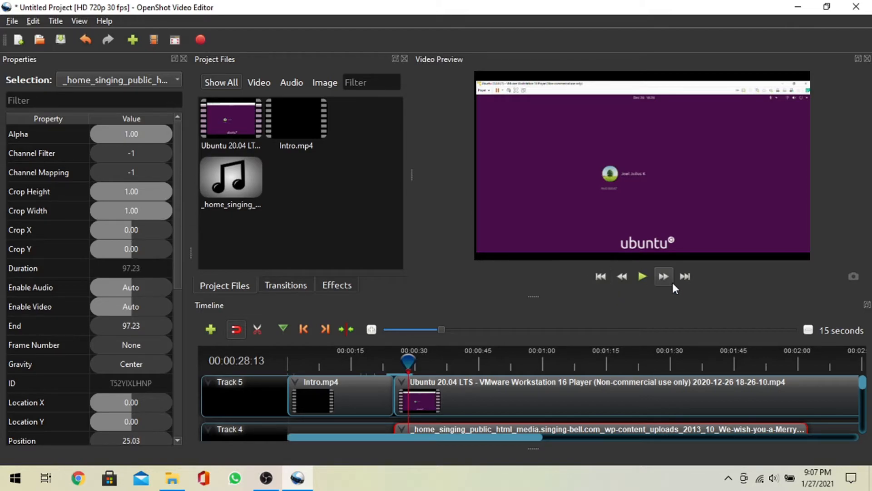
pyautogui.scroll(-2, 450, 403)
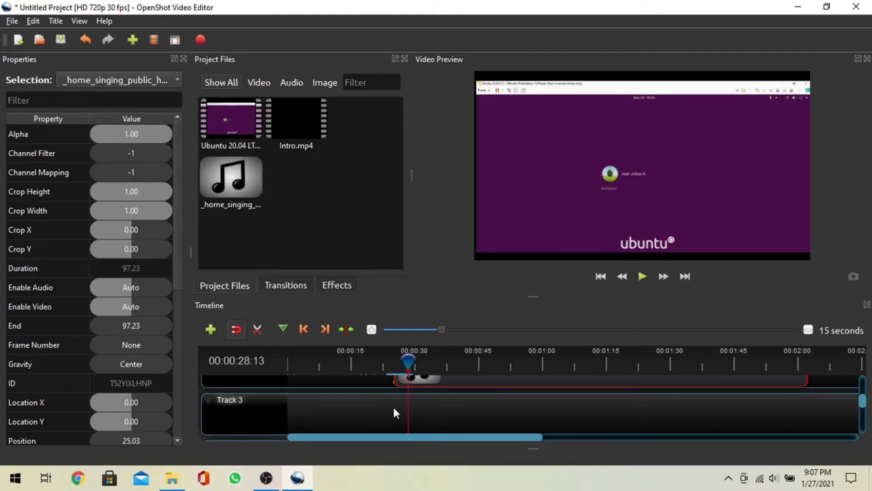
pyautogui.scroll(-2, 795, 425)
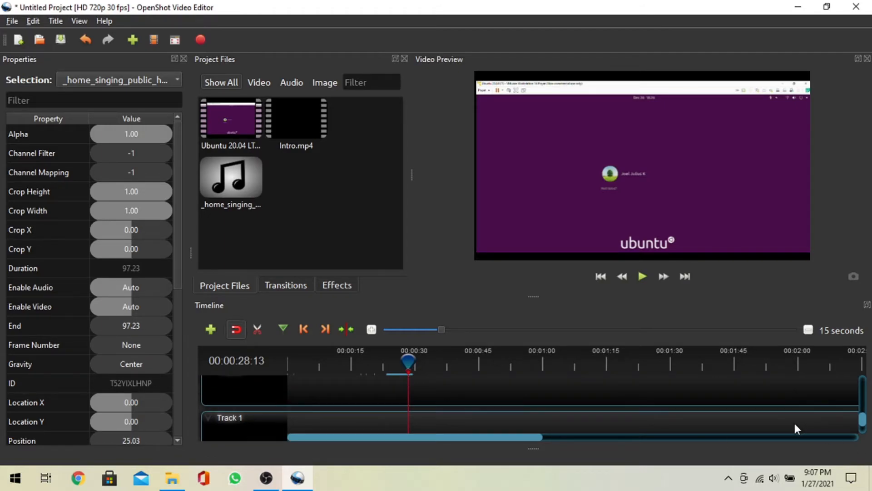
pyautogui.scroll(3, 586, 405)
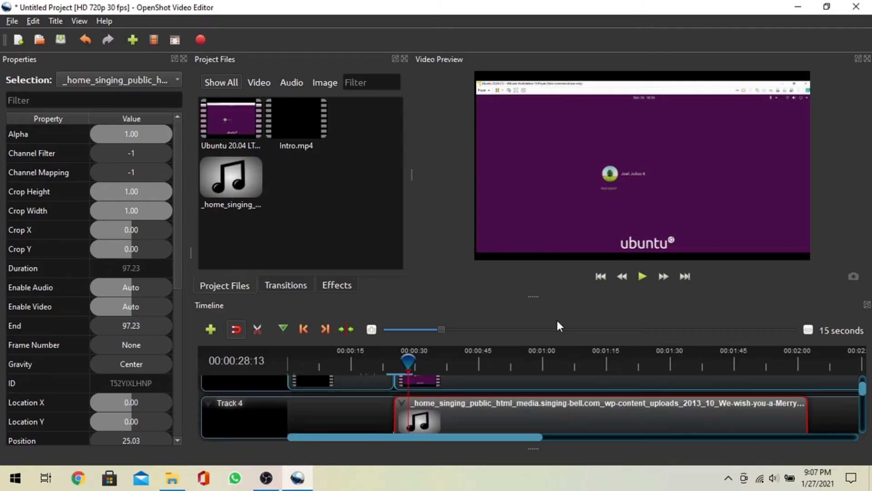
pyautogui.scroll(1, 707, 413)
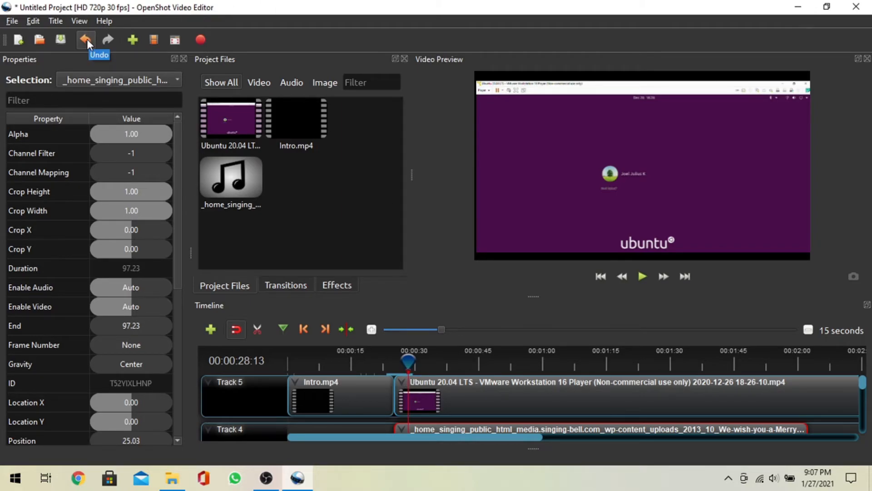
# - Filter the project files by type, then play the preview from about the one-minute mark
pyautogui.click(260, 83)
pyautogui.click(237, 86)
pyautogui.click(257, 84)
pyautogui.click(291, 83)
pyautogui.click(228, 84)
pyautogui.scroll(-3, 444, 402)
pyautogui.scroll(3, 443, 405)
pyautogui.scroll(-3, 442, 398)
pyautogui.scroll(3, 443, 398)
pyautogui.moveTo(411, 361); pyautogui.dragTo(543, 354)
pyautogui.click(643, 276)
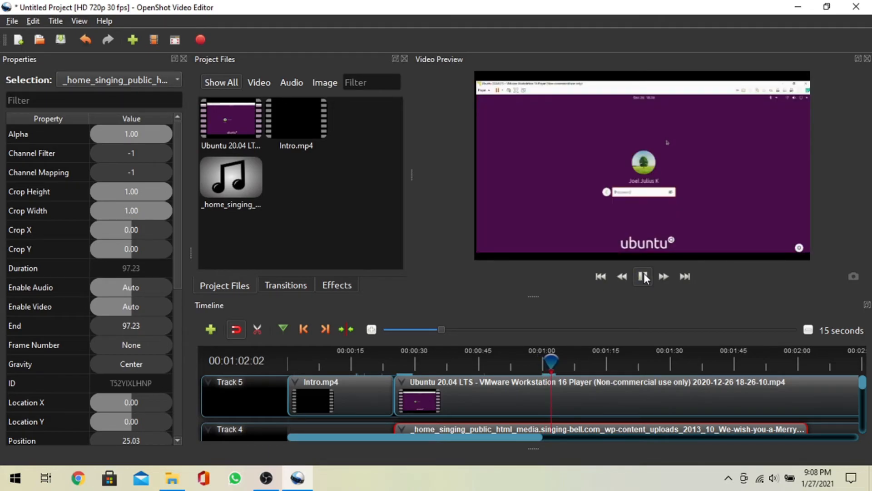
# - Pause playback and slice all clips at about 0:59:22, keeping both sides
pyautogui.press('space')
pyautogui.moveTo(549, 361); pyautogui.dragTo(541, 360)
pyautogui.rightClick(541, 362)
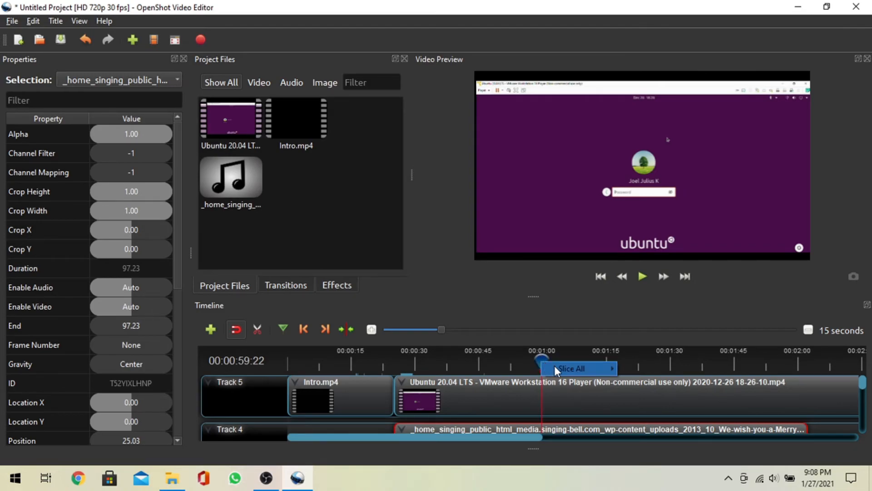
pyautogui.moveTo(555, 366)
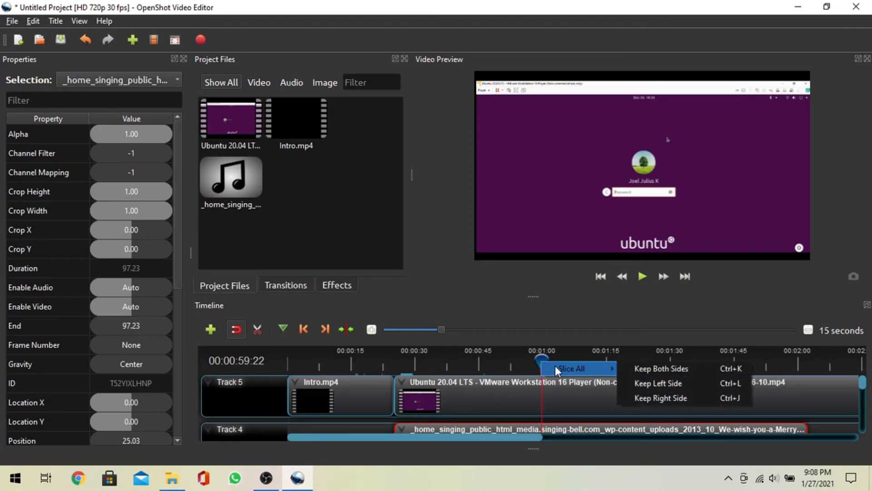
pyautogui.click(659, 371)
# - Slice all clips again at about 1:07:16, keeping the left side
pyautogui.moveTo(541, 361); pyautogui.dragTo(575, 362)
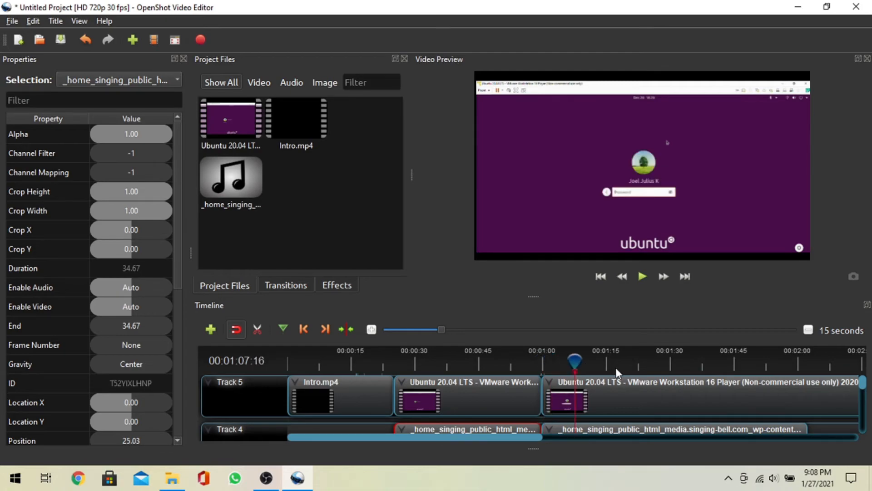
pyautogui.rightClick(573, 370)
pyautogui.moveTo(597, 378)
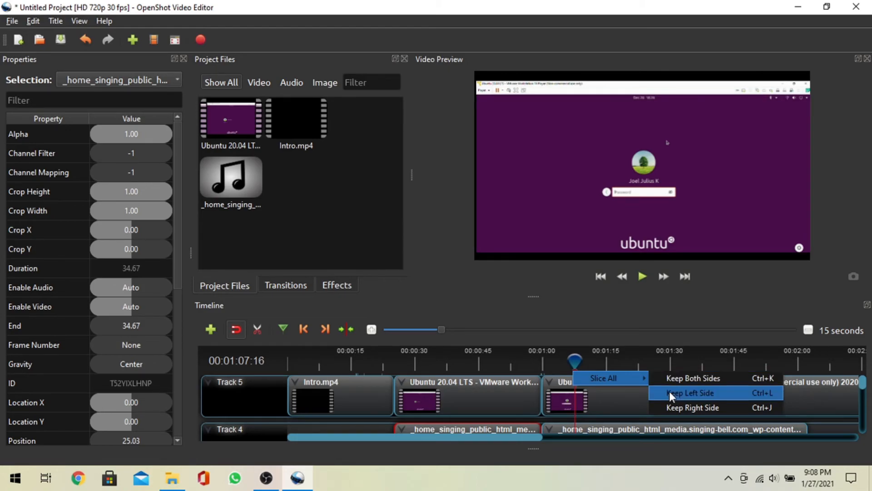
pyautogui.click(692, 380)
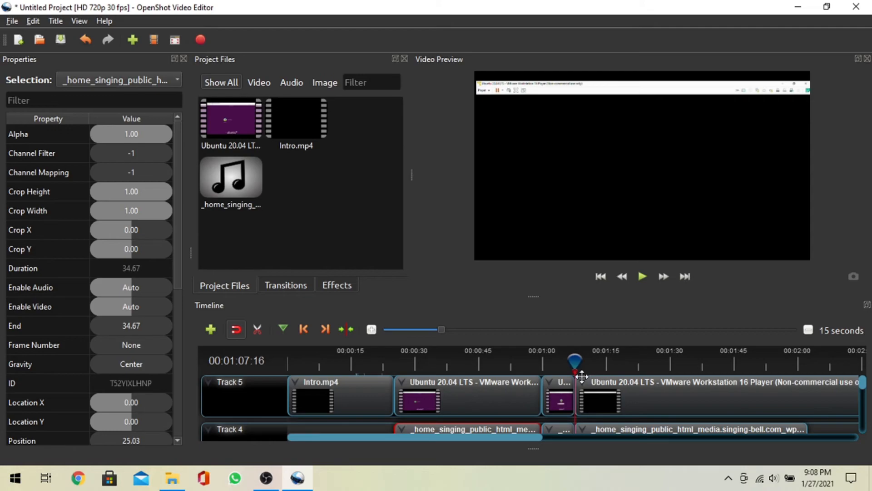
# - Move the short Ubuntu segment between the two cuts to near the end of the timeline, at position 230.27
pyautogui.click(563, 388)
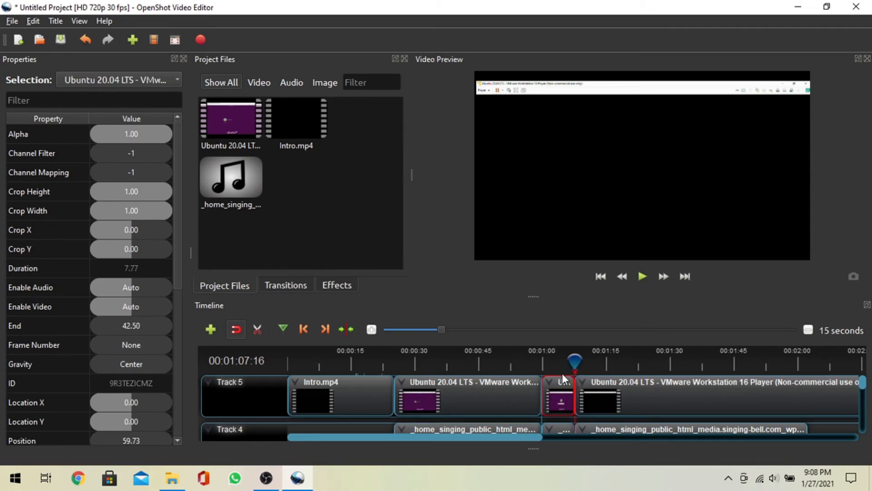
pyautogui.scroll(-1, 573, 382)
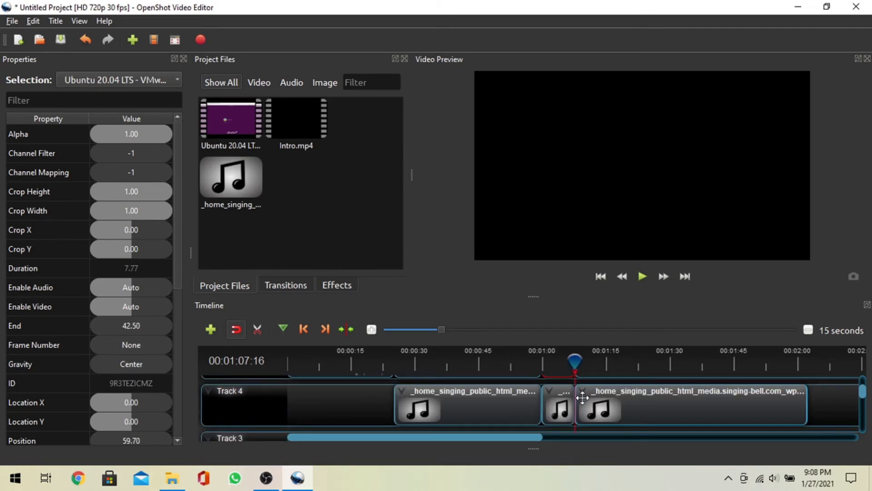
pyautogui.scroll(1, 557, 403)
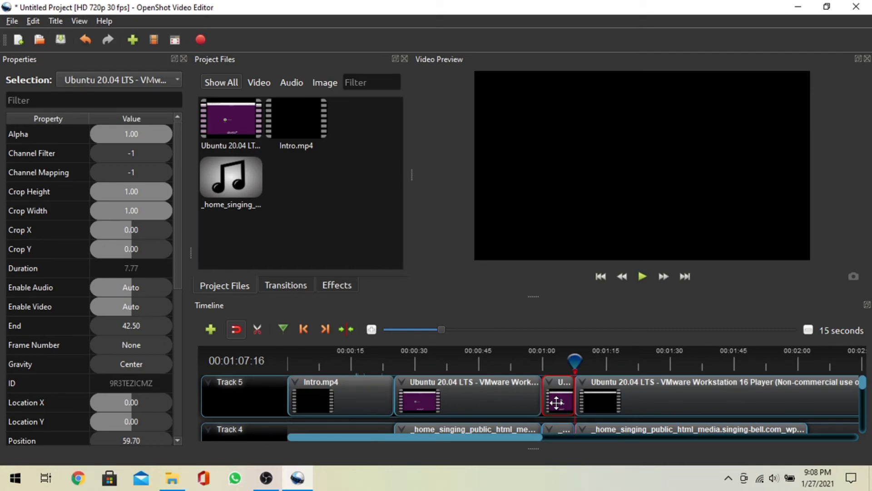
pyautogui.scroll(-1, 577, 412)
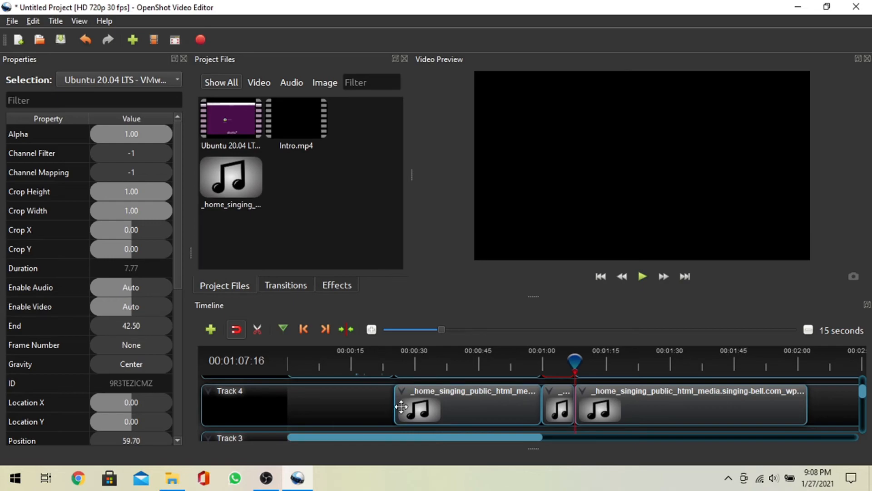
pyautogui.scroll(1, 416, 402)
pyautogui.scroll(-1, 416, 402)
pyautogui.scroll(1, 415, 403)
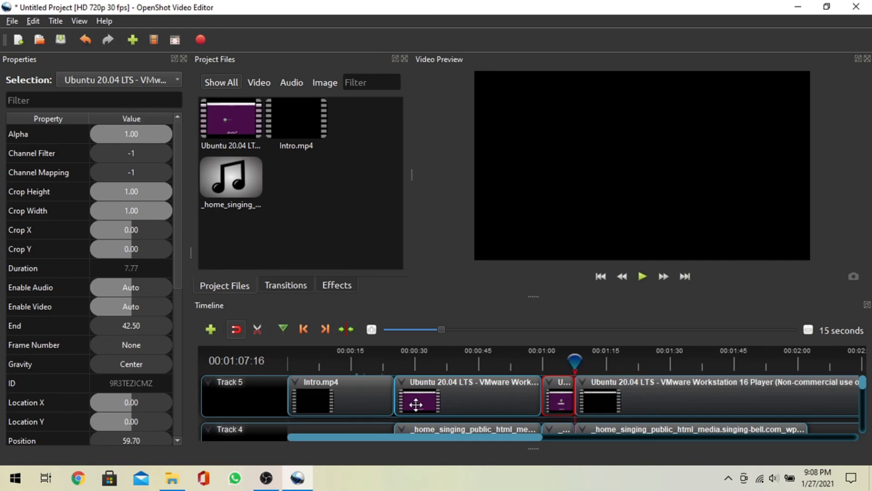
pyautogui.scroll(-2, 516, 393)
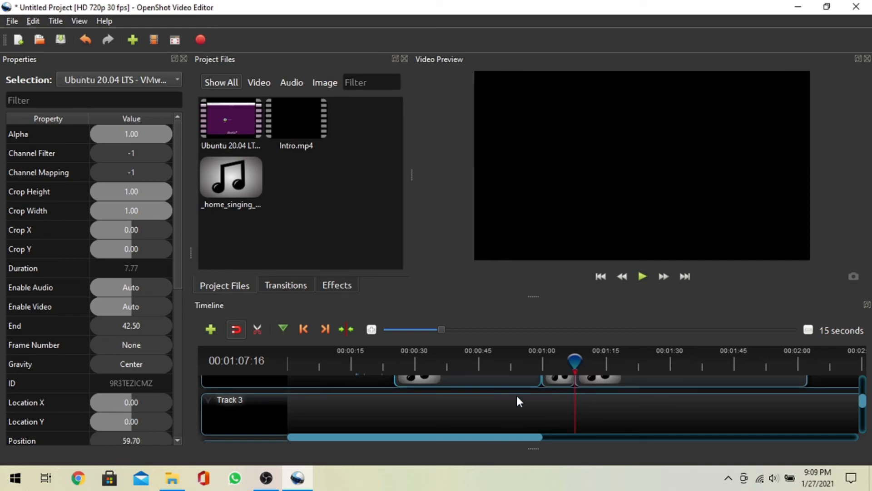
pyautogui.scroll(2, 540, 390)
pyautogui.scroll(-1, 559, 398)
pyautogui.scroll(1, 558, 394)
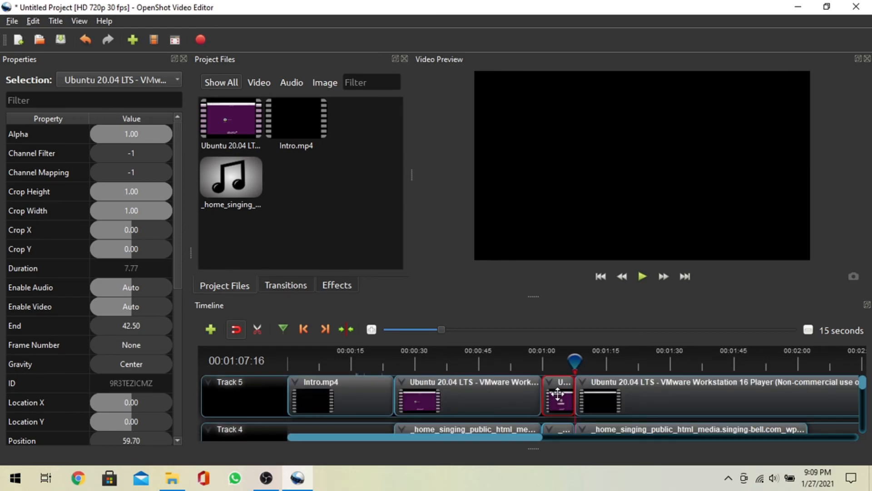
pyautogui.moveTo(558, 393); pyautogui.dragTo(812, 384)
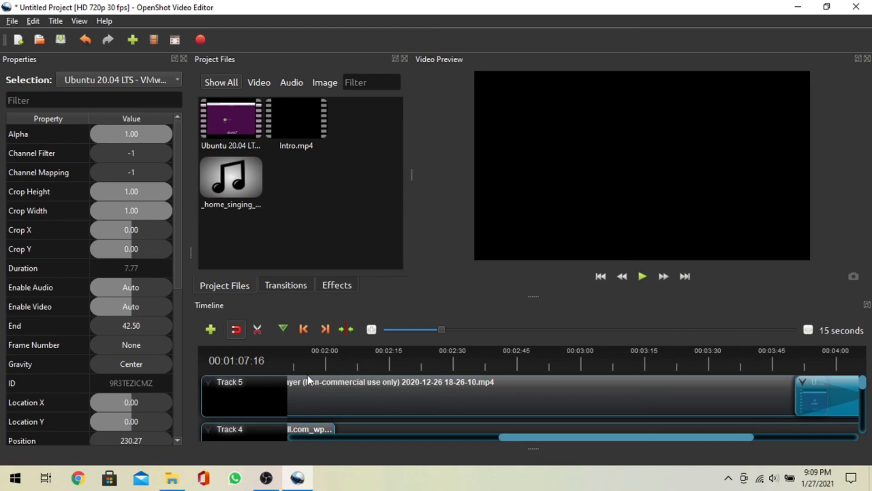
pyautogui.moveTo(272, 484)
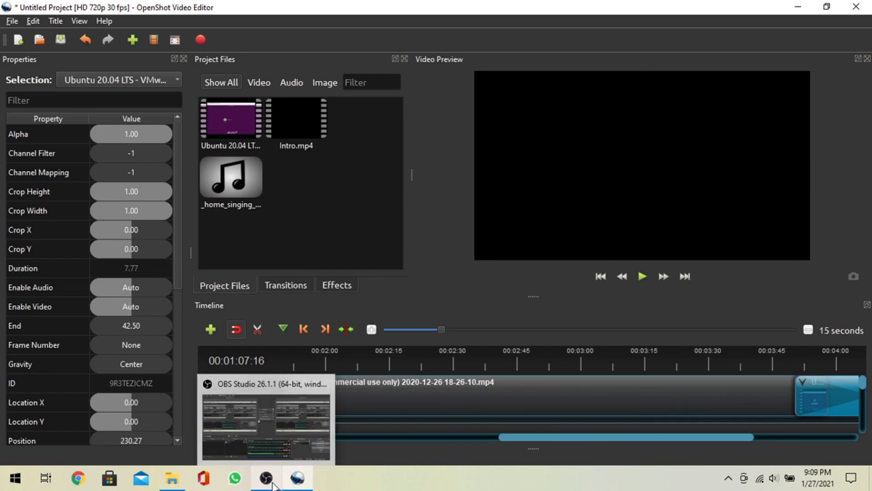